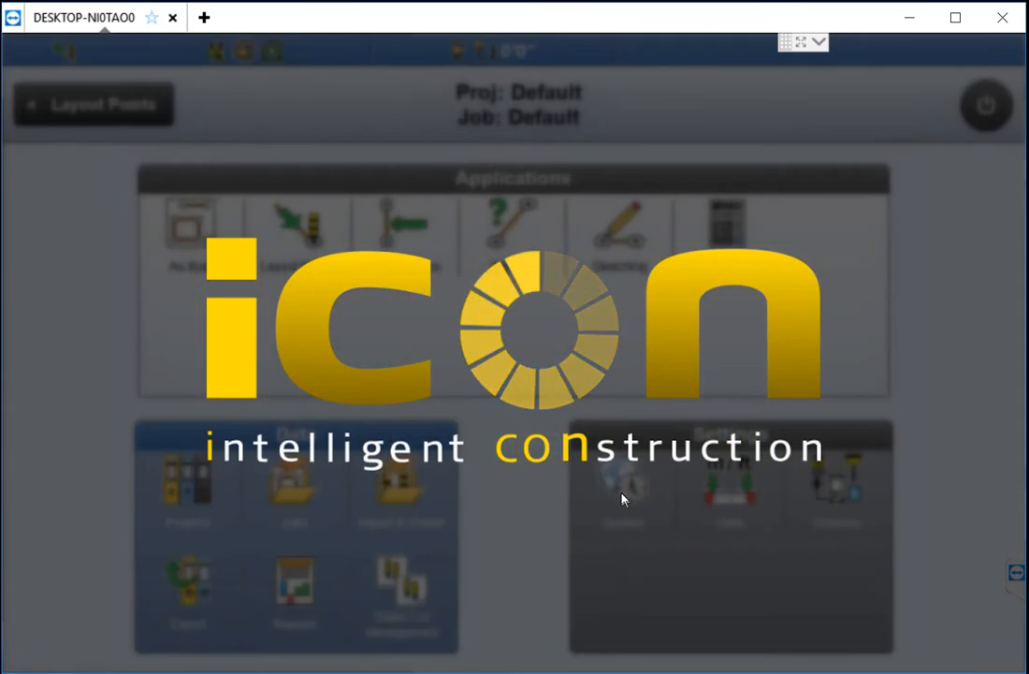
# Set the touch screen mode to Touch / Water in the system settings and save the change
pyautogui.click(623, 496)
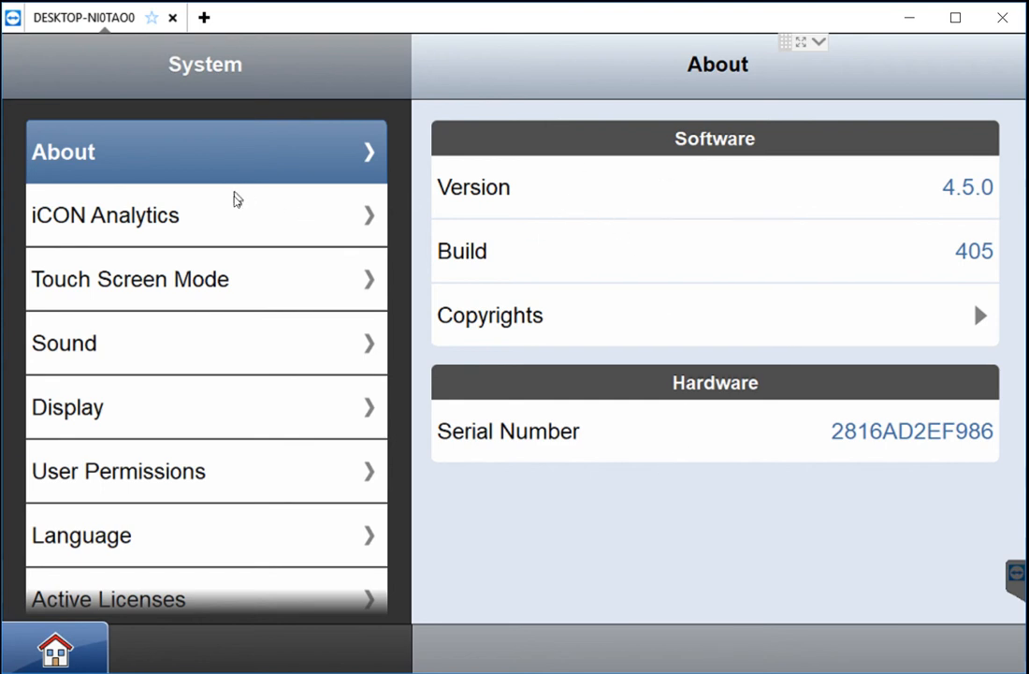
pyautogui.click(159, 243)
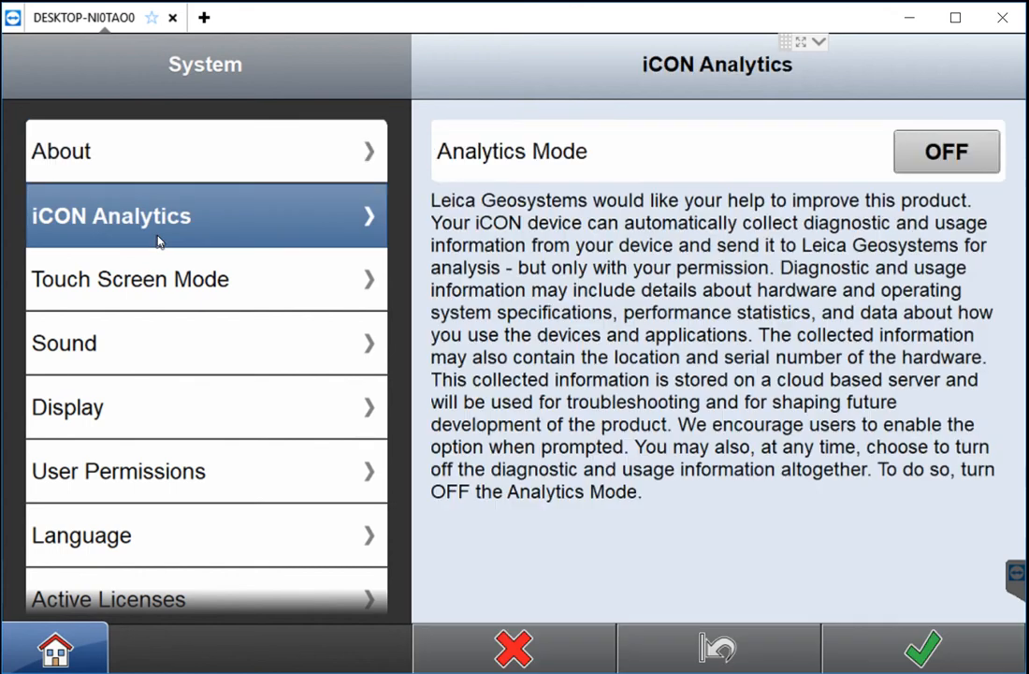
pyautogui.click(159, 290)
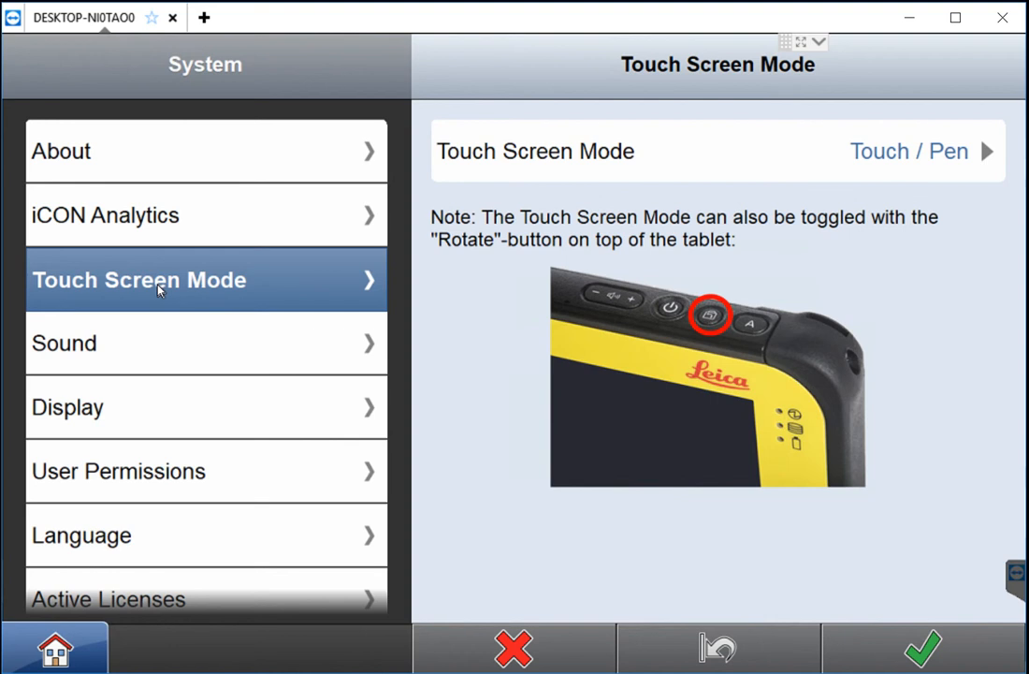
pyautogui.click(958, 157)
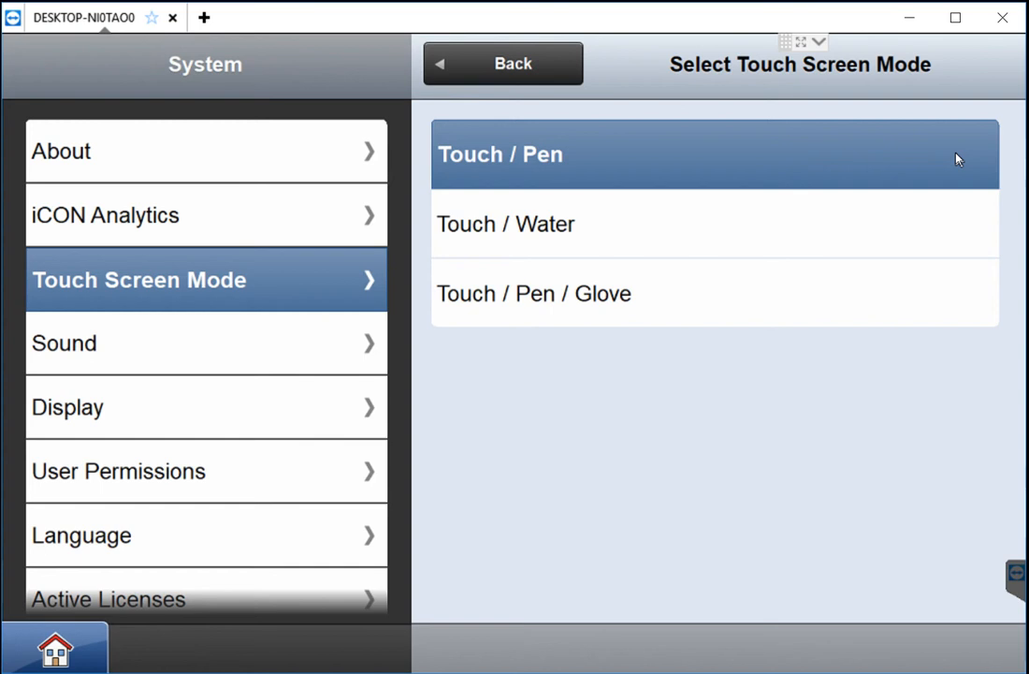
pyautogui.click(686, 216)
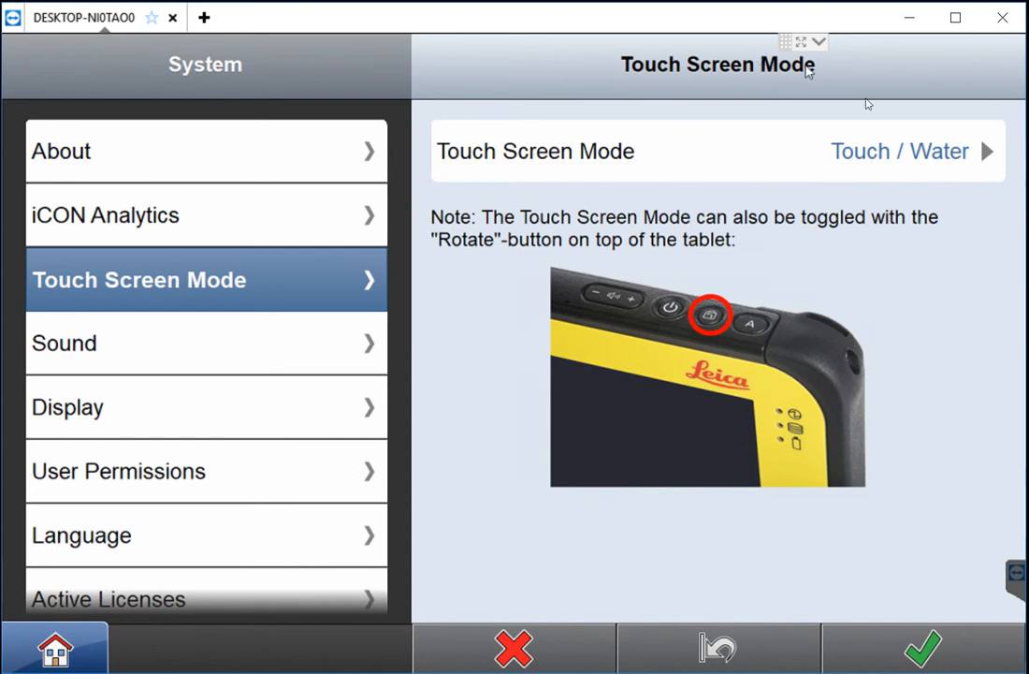
pyautogui.click(901, 163)
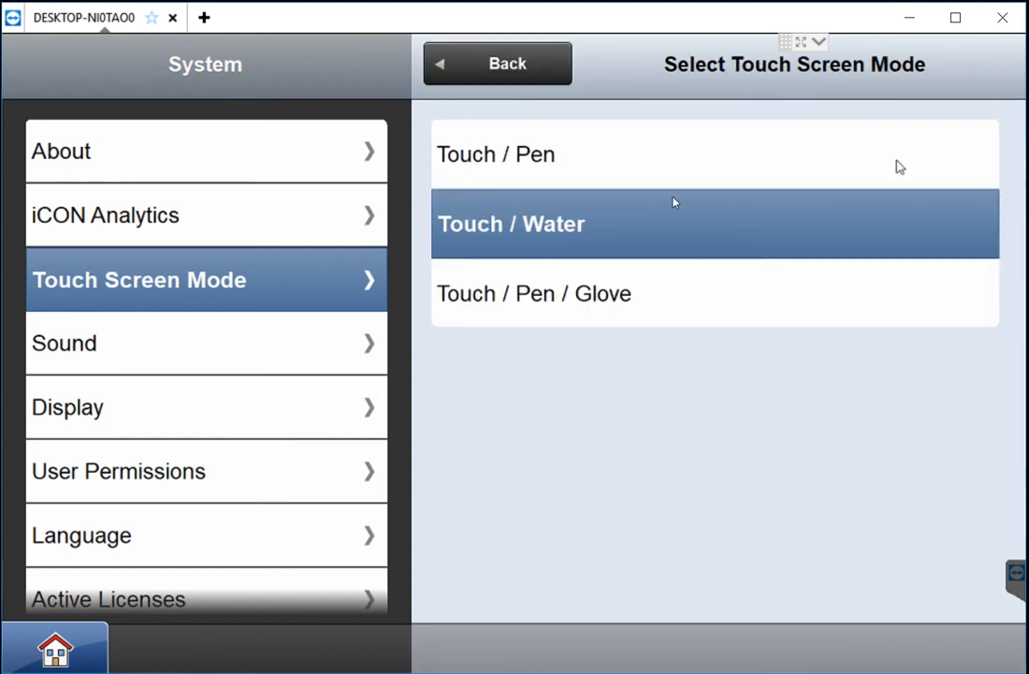
pyautogui.click(547, 232)
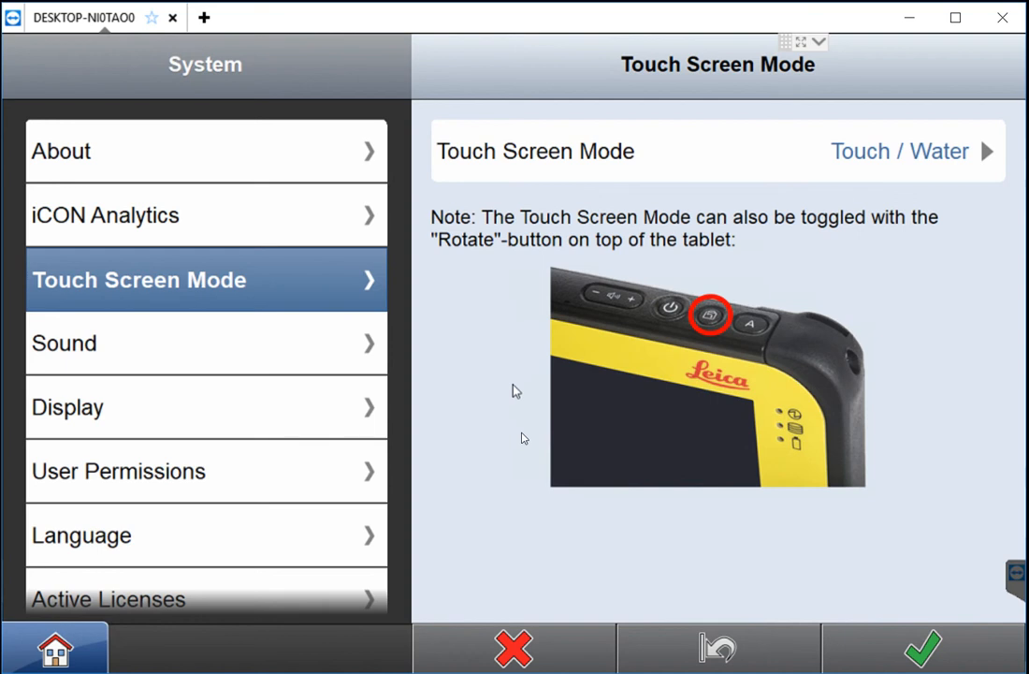
pyautogui.click(892, 663)
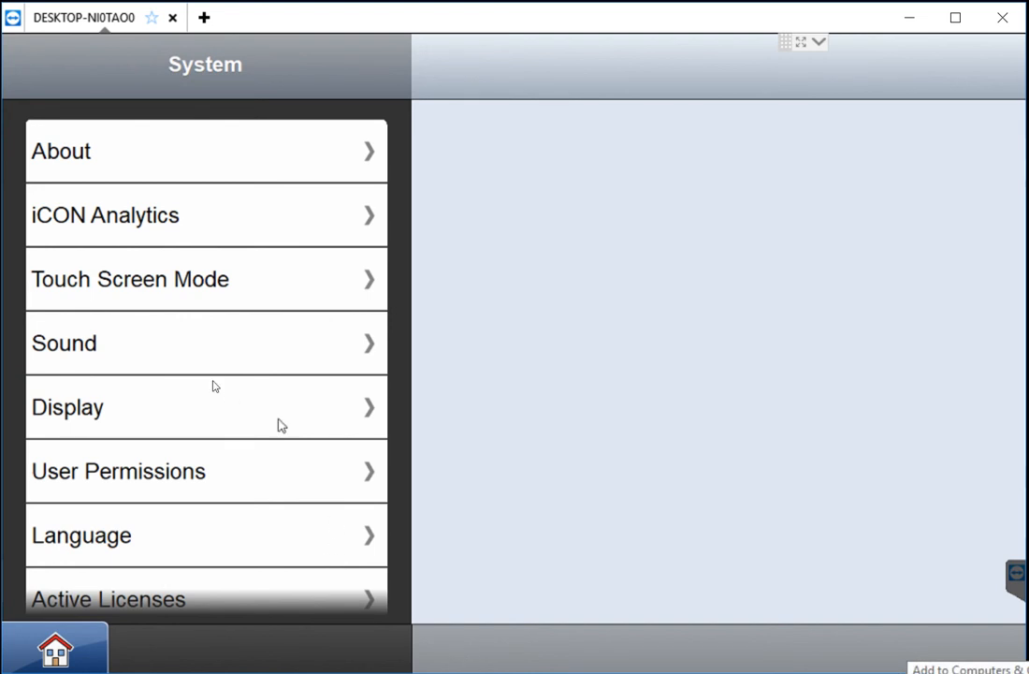
# Choose N, E, H as the coordinate order in the display settings and open the display mode choices
pyautogui.click(213, 364)
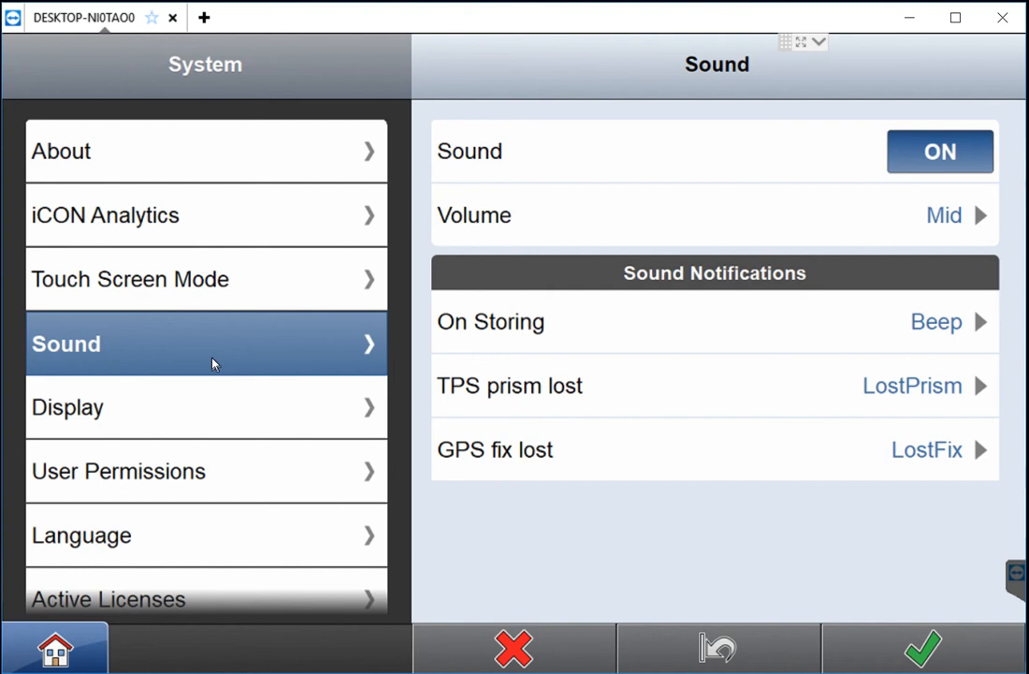
pyautogui.click(124, 416)
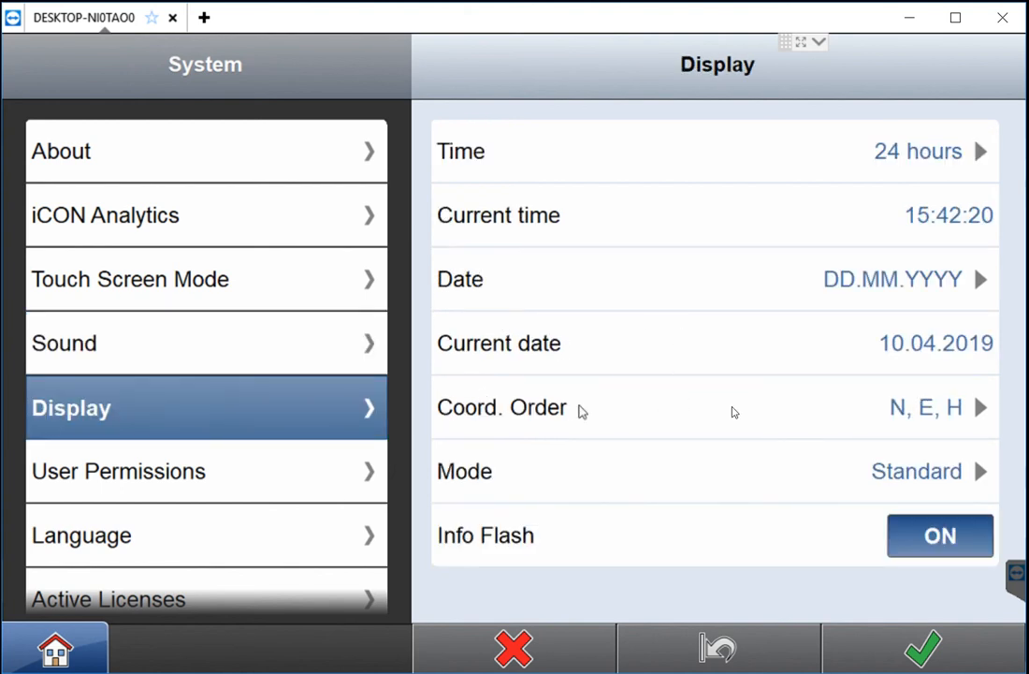
pyautogui.click(867, 426)
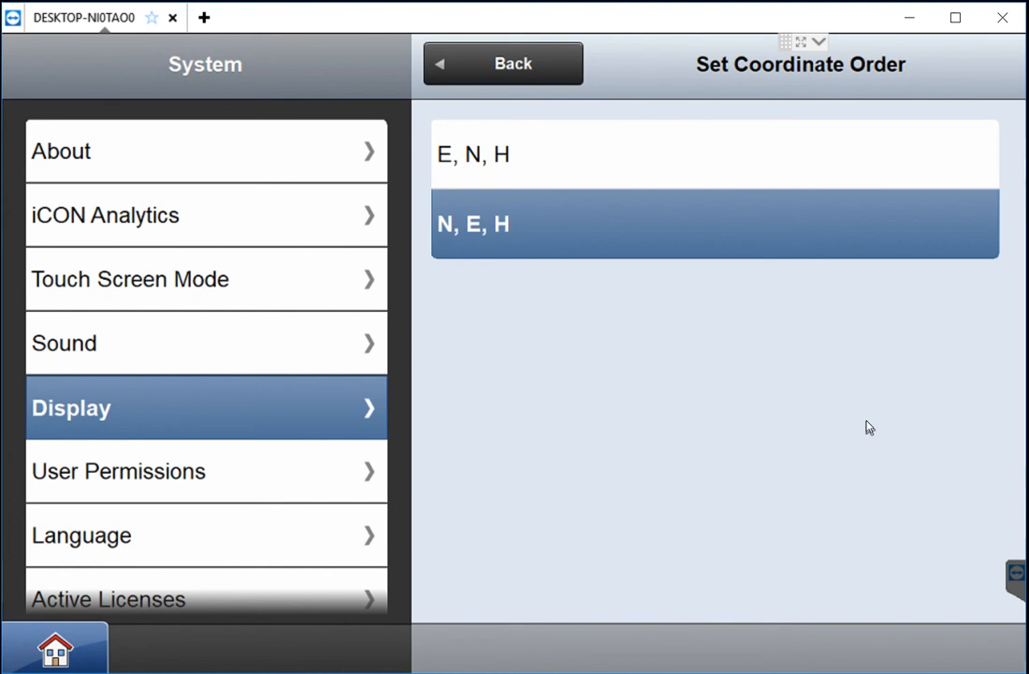
pyautogui.click(669, 233)
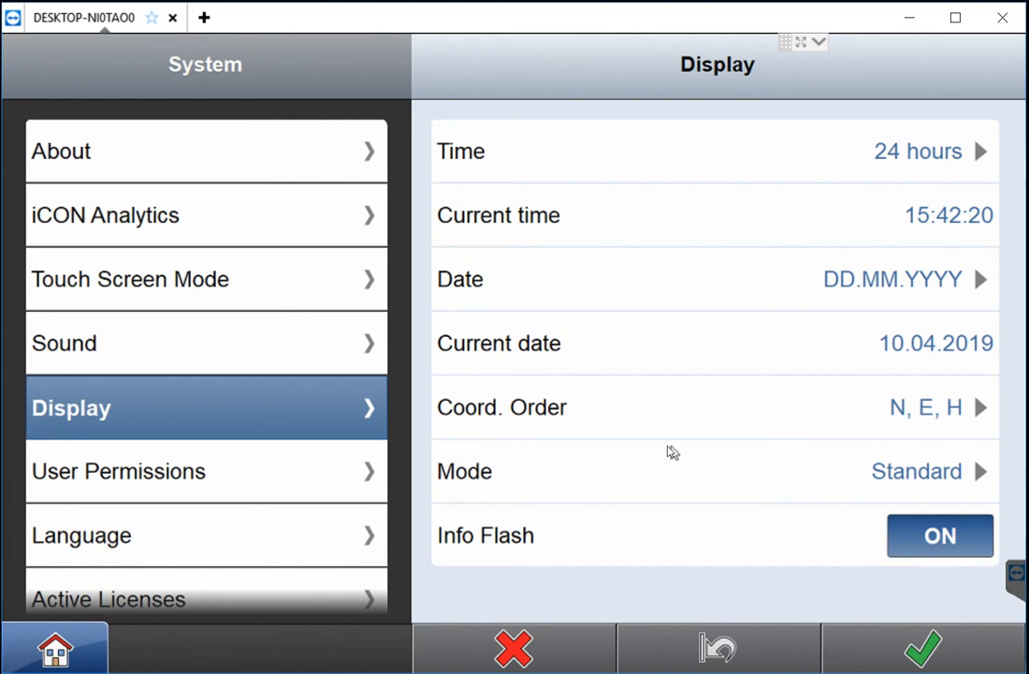
pyautogui.click(575, 483)
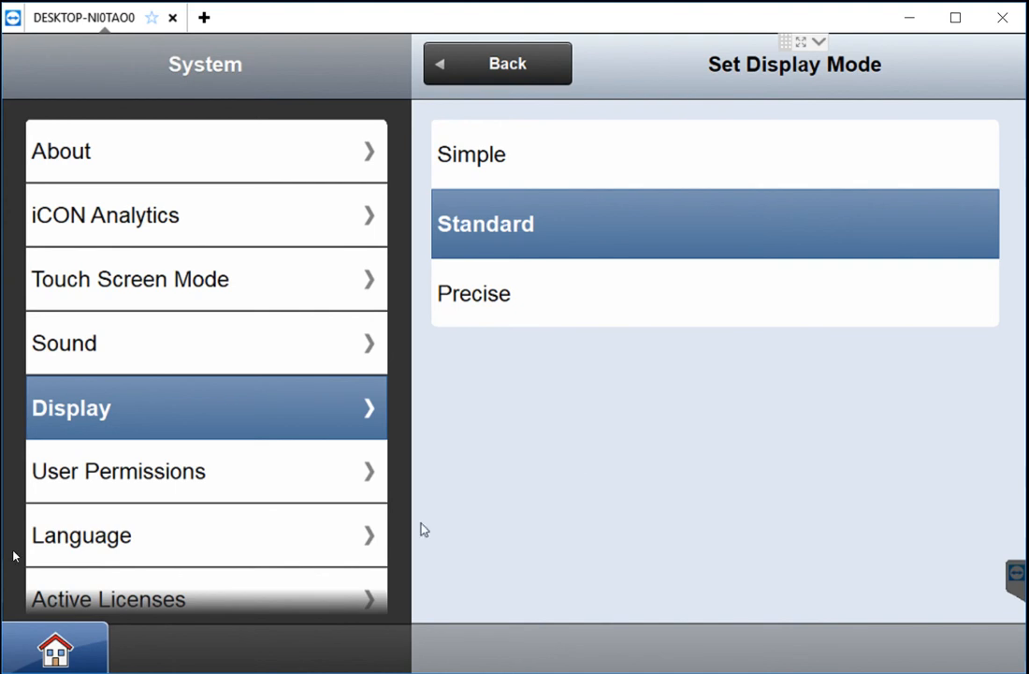
# Review the user permissions for applications, data handling and settings, and return to the home screen
pyautogui.click(109, 468)
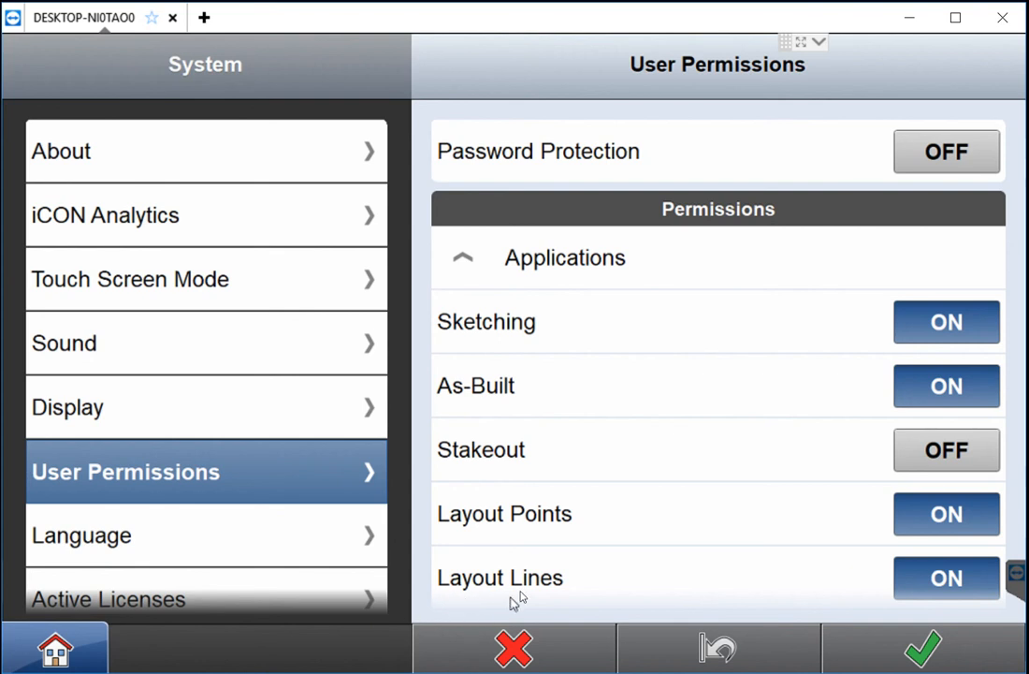
pyautogui.scroll(-2, 550, 552)
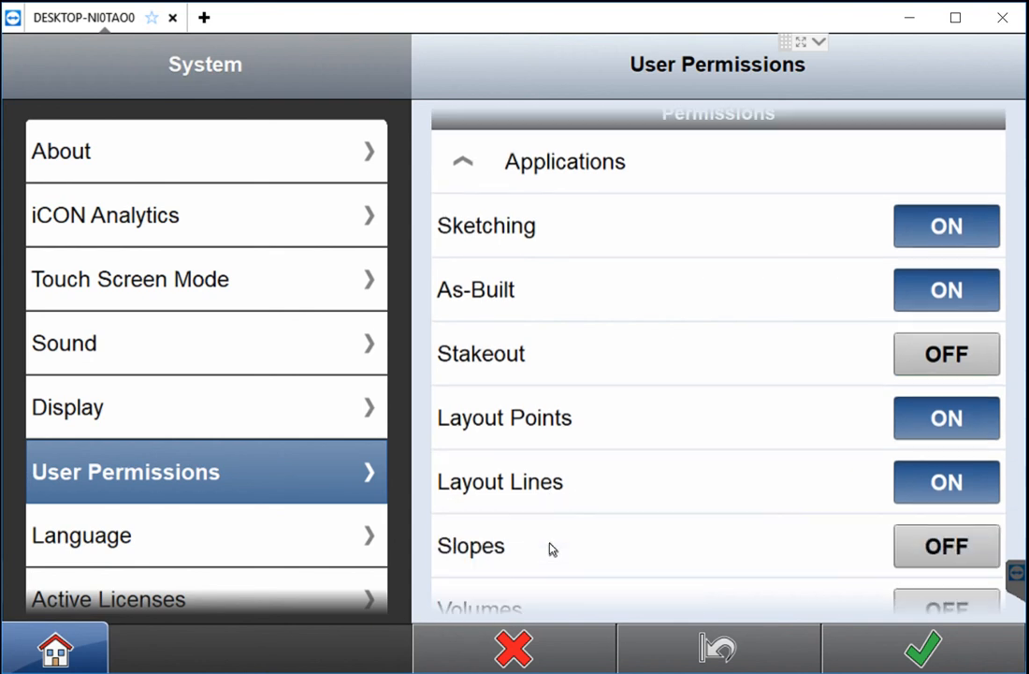
pyautogui.scroll(-2, 550, 549)
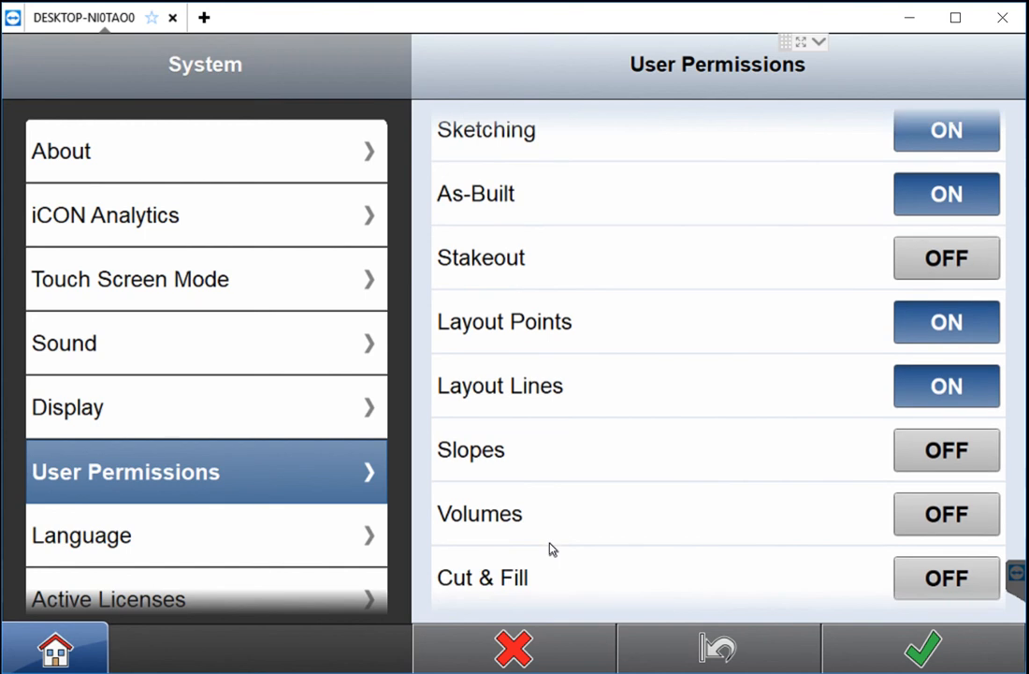
pyautogui.scroll(-1, 550, 549)
pyautogui.scroll(-3, 550, 549)
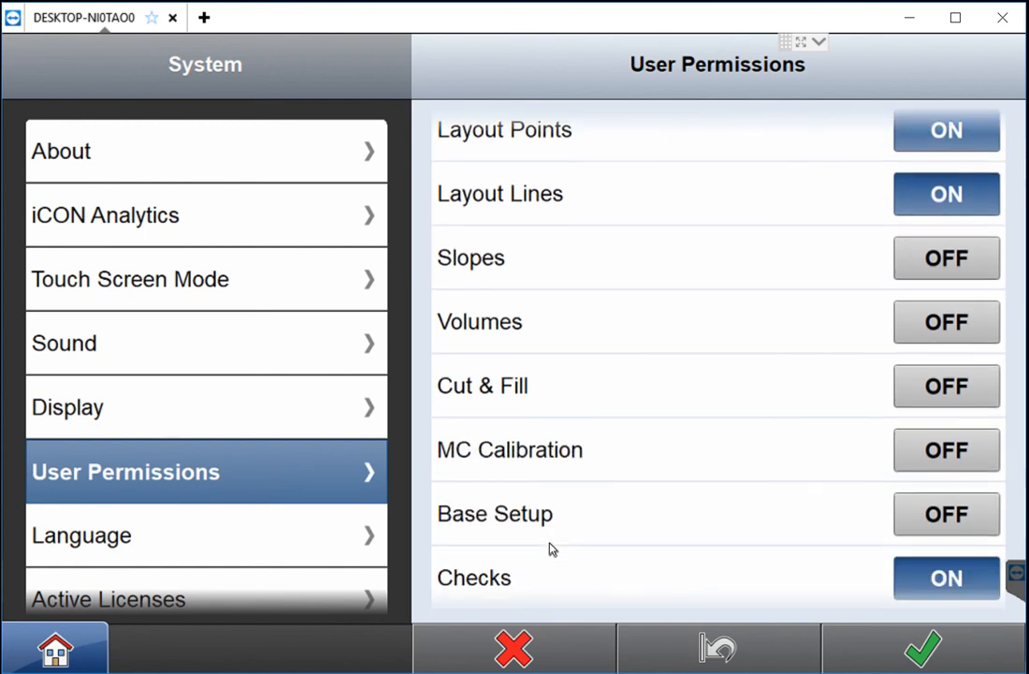
pyautogui.scroll(-4, 550, 549)
pyautogui.scroll(-4, 550, 549)
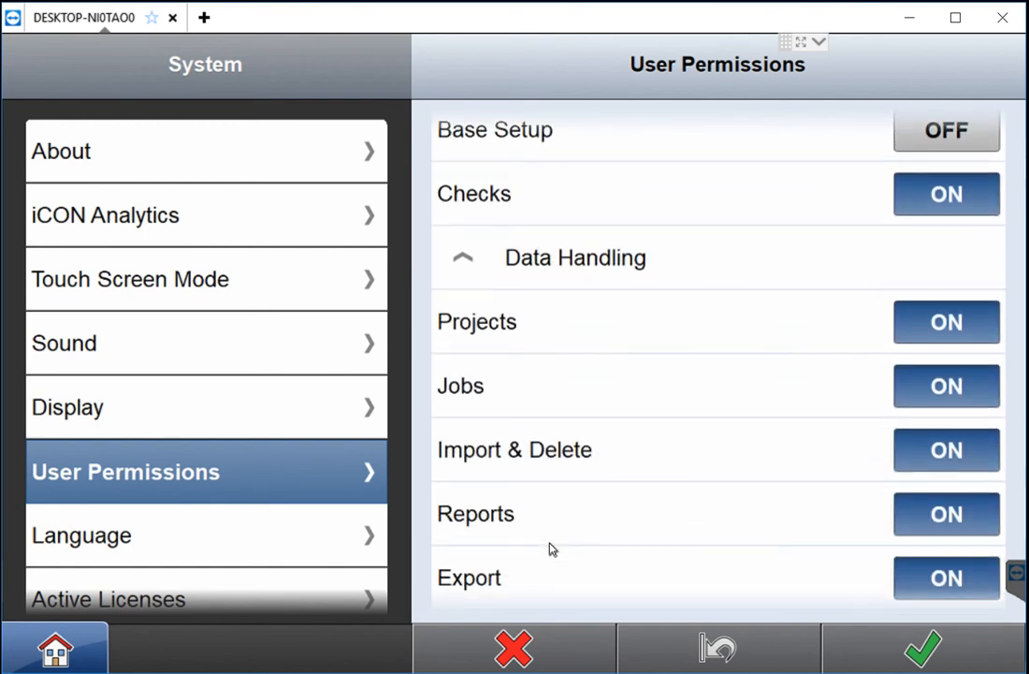
pyautogui.scroll(-4, 551, 550)
pyautogui.scroll(-1, 550, 550)
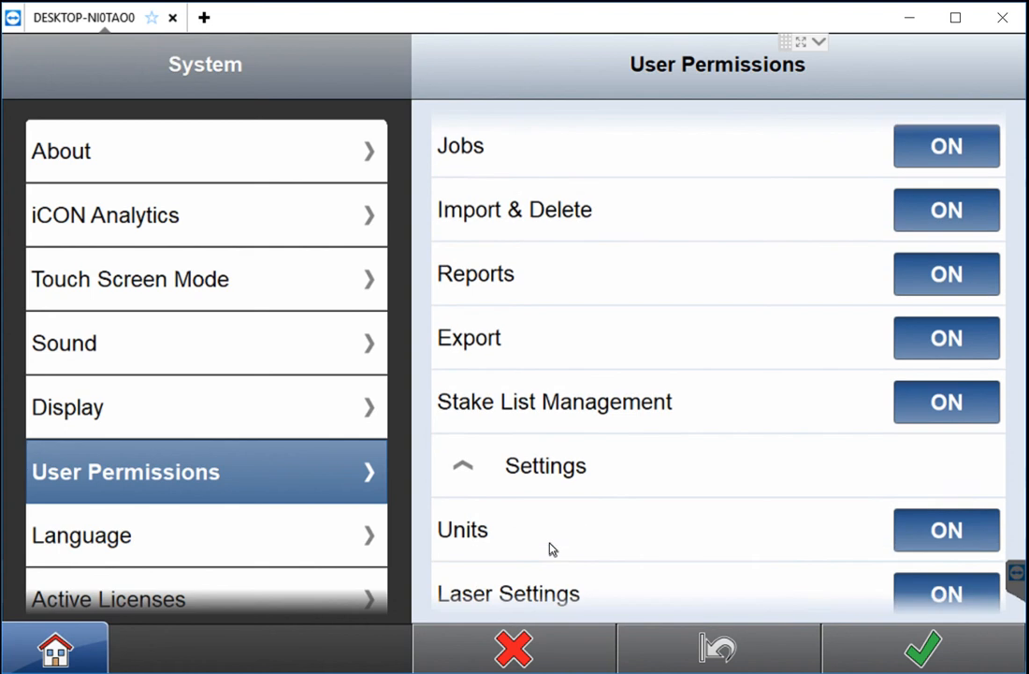
pyautogui.scroll(-1, 550, 549)
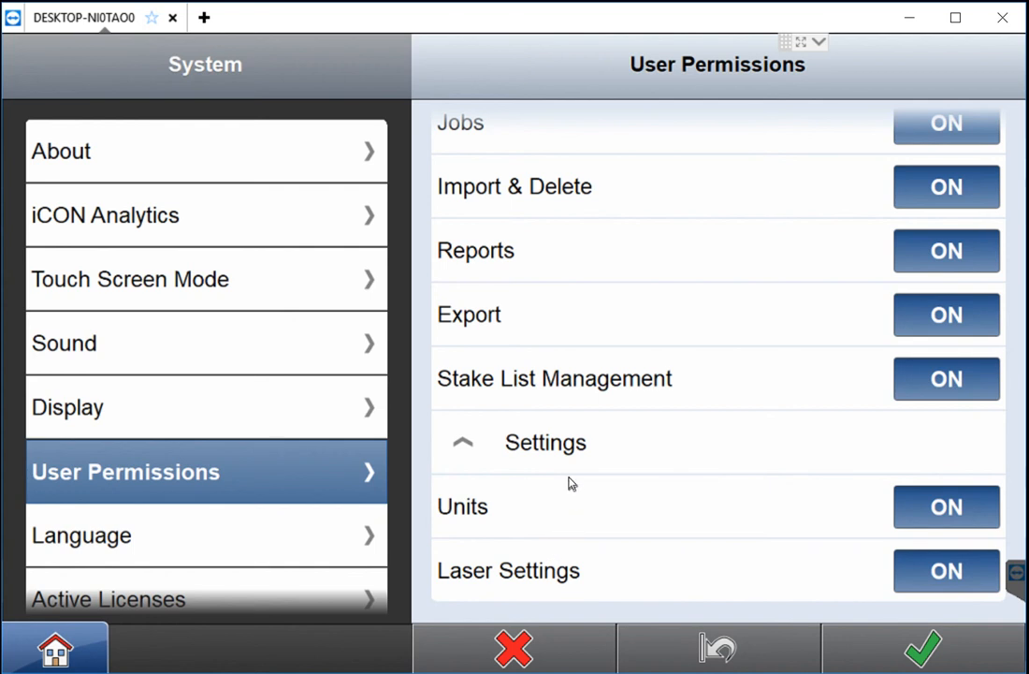
pyautogui.click(58, 647)
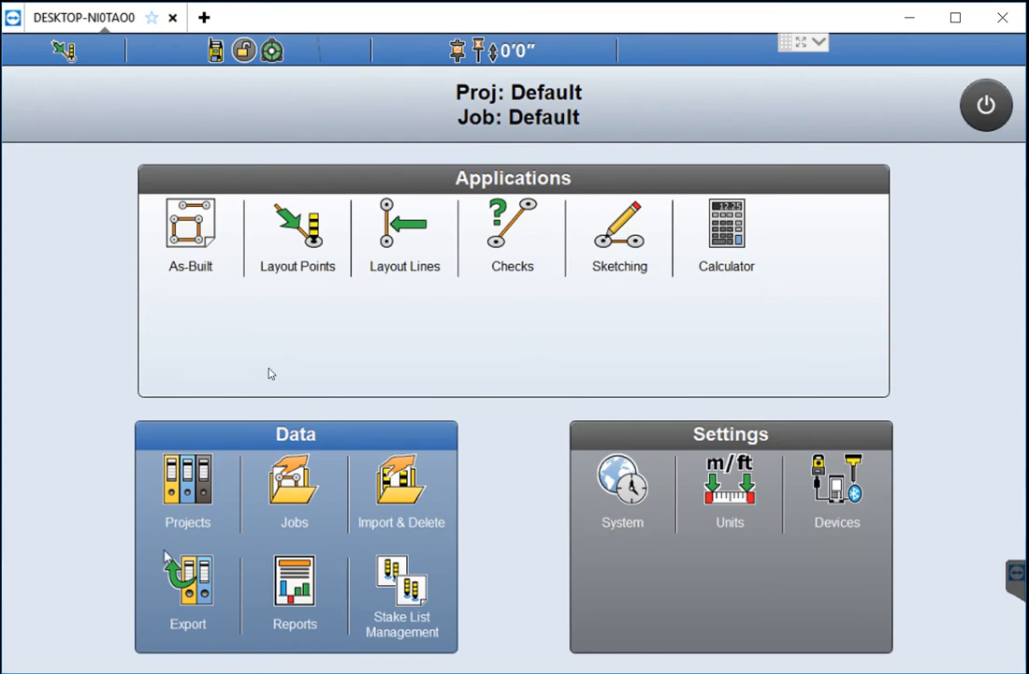
# Turn off the As-Built application in the user permissions, save, and return to the home screen
pyautogui.click(622, 485)
pyautogui.click(147, 479)
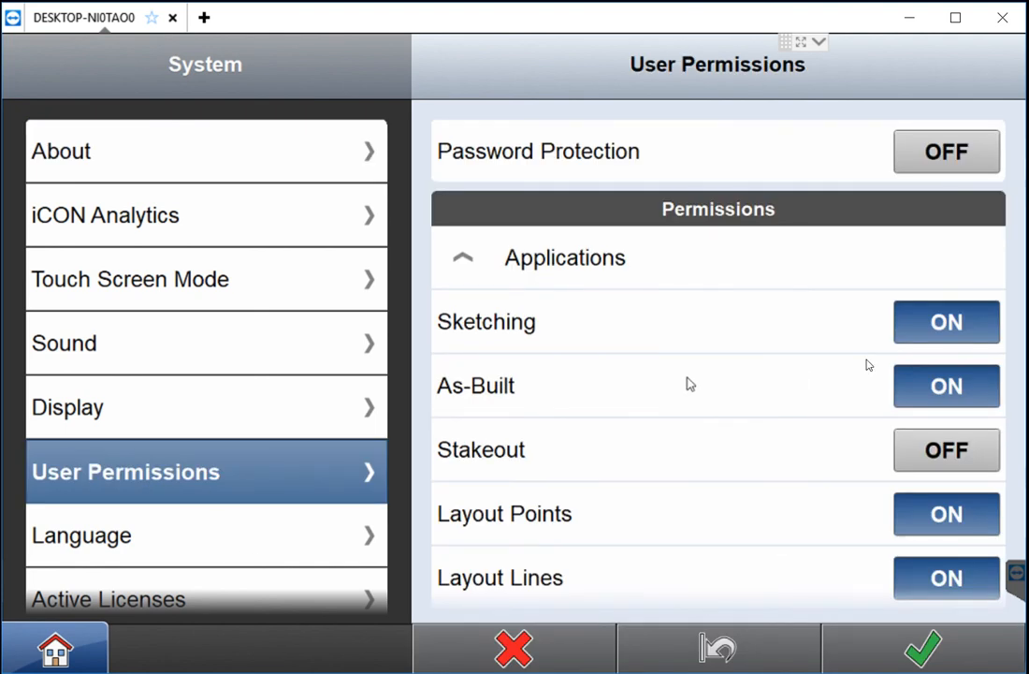
pyautogui.click(934, 393)
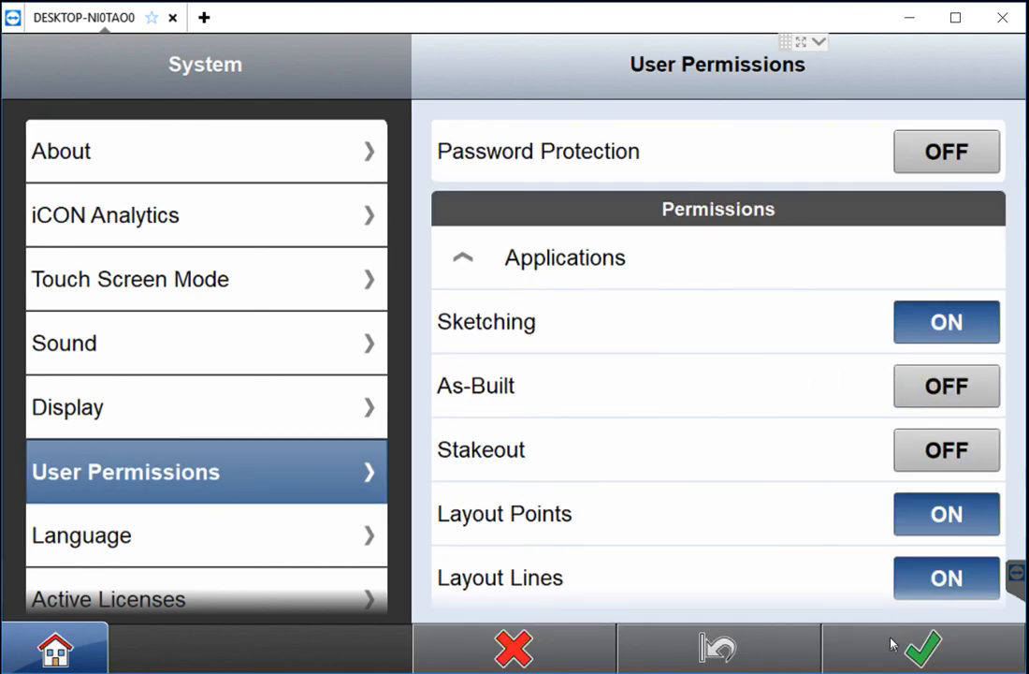
pyautogui.click(891, 645)
pyautogui.click(83, 645)
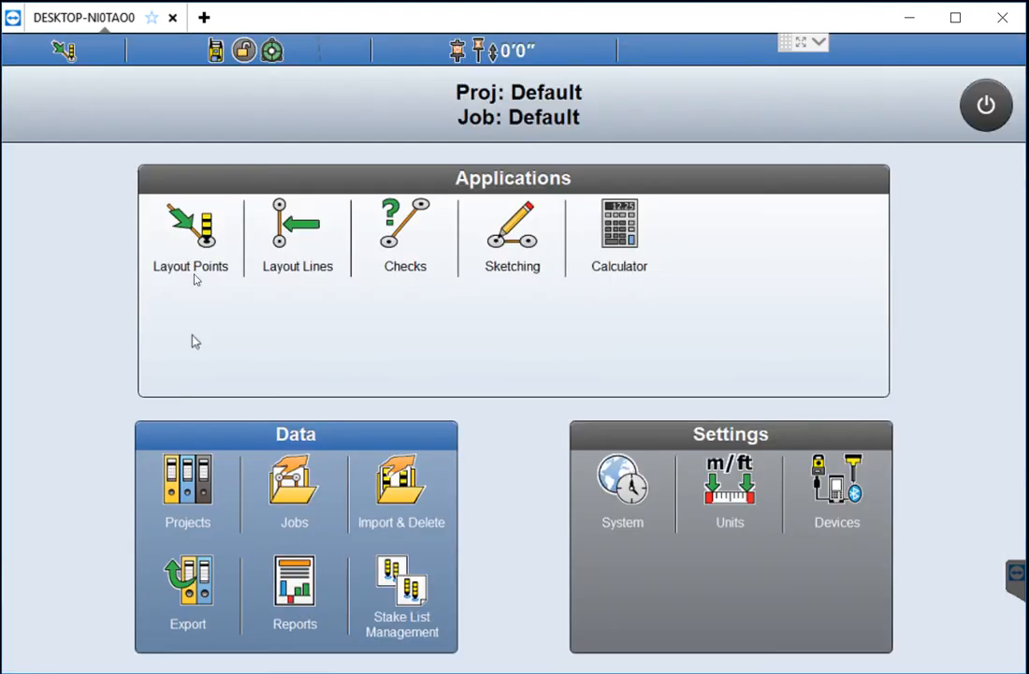
# Turn the As-Built application back on in the user permissions, save, and return to the home screen
pyautogui.click(624, 485)
pyautogui.click(182, 477)
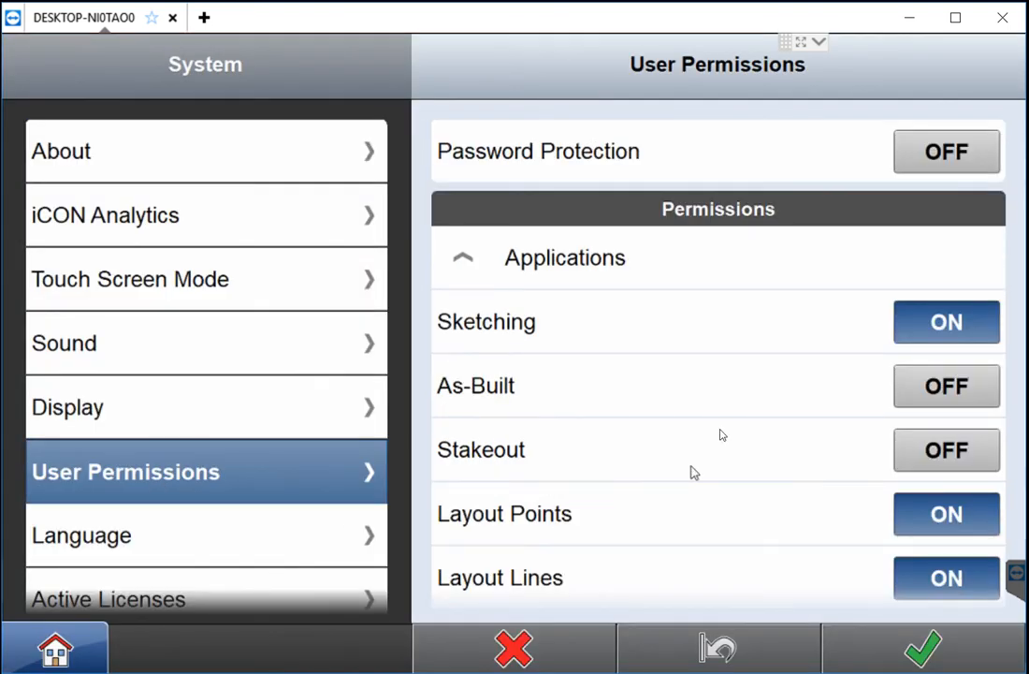
pyautogui.click(947, 388)
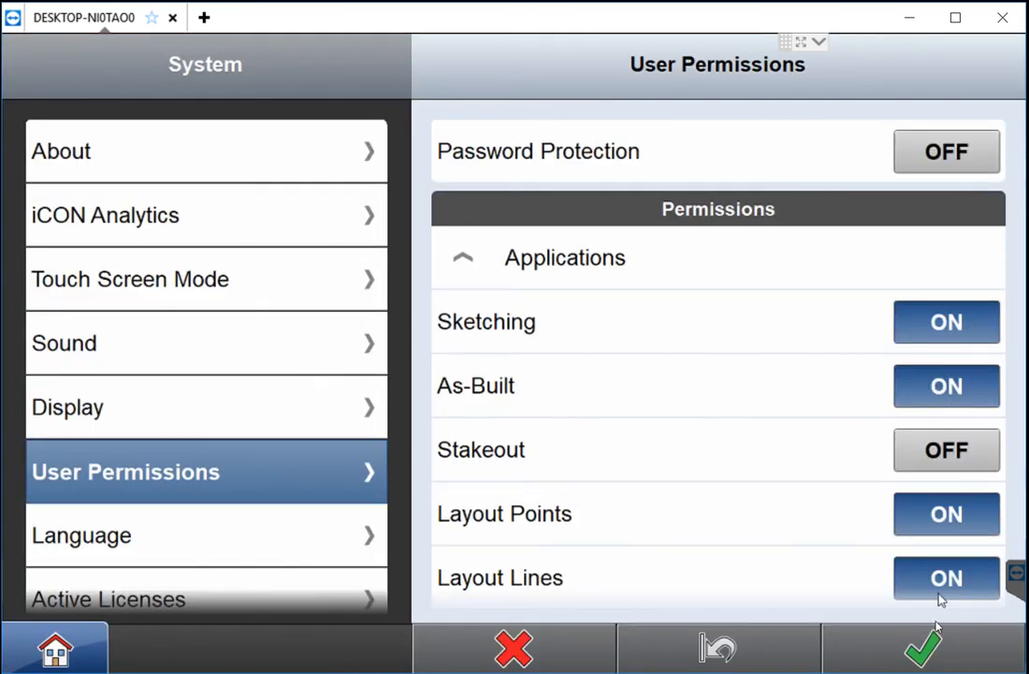
pyautogui.click(889, 641)
pyautogui.click(94, 642)
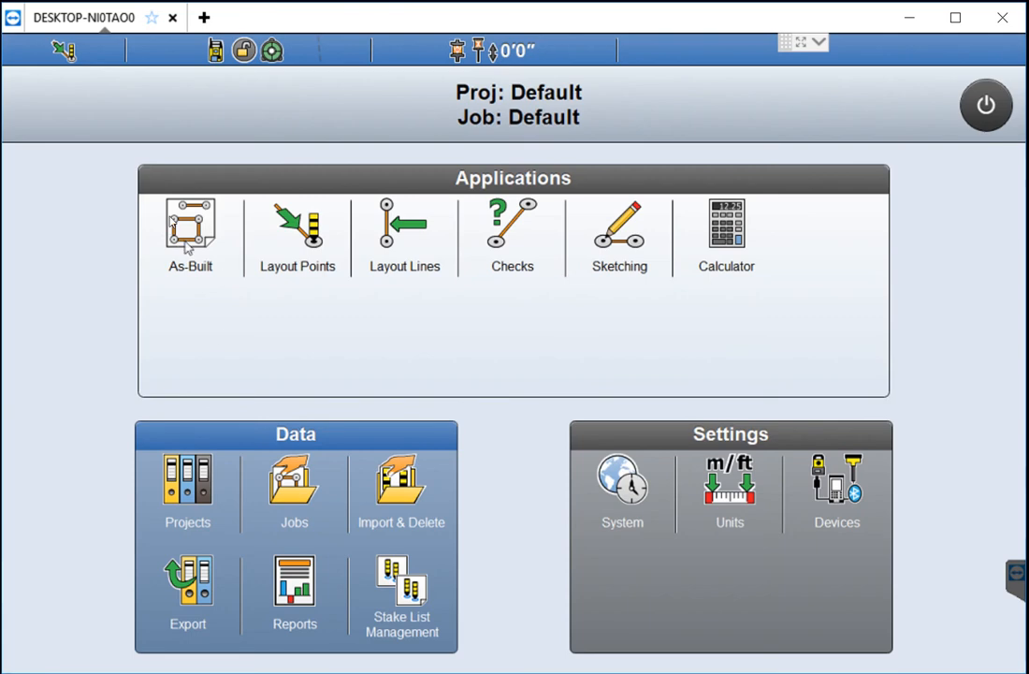
# Review the available languages and the active licenses in the system settings, and return to the home screen
pyautogui.click(623, 485)
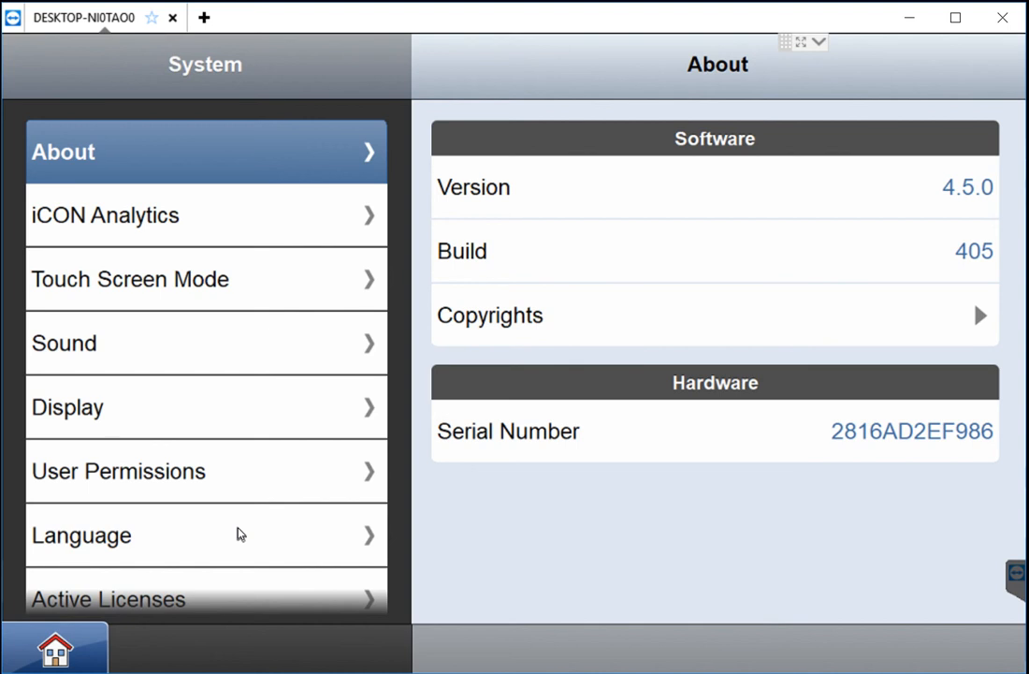
pyautogui.click(167, 543)
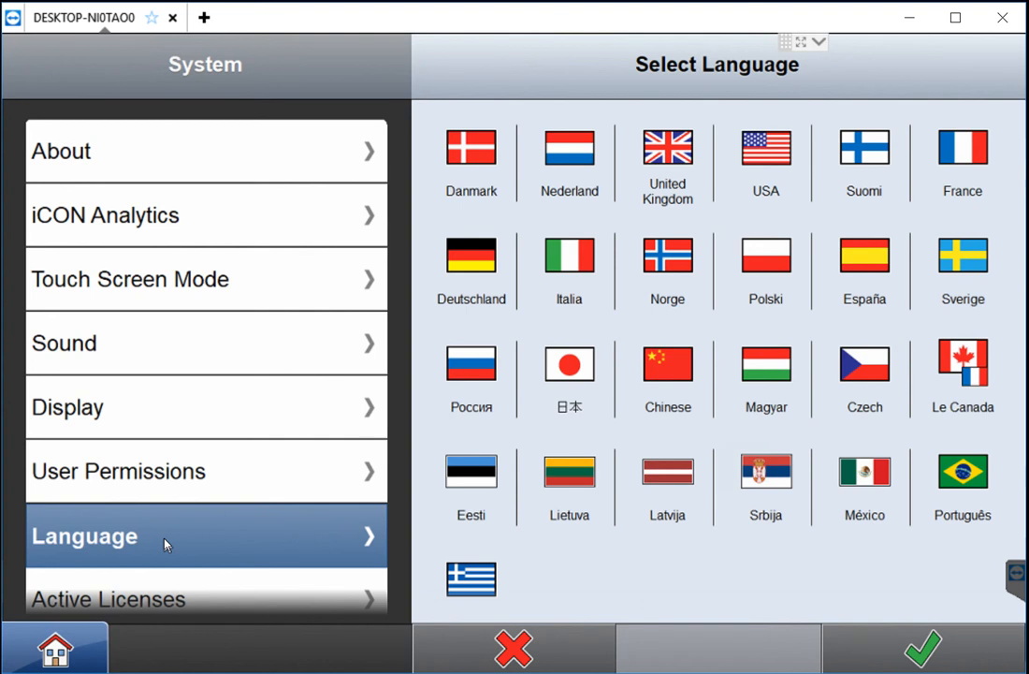
pyautogui.click(58, 599)
pyautogui.moveTo(165, 550); pyautogui.dragTo(185, 493)
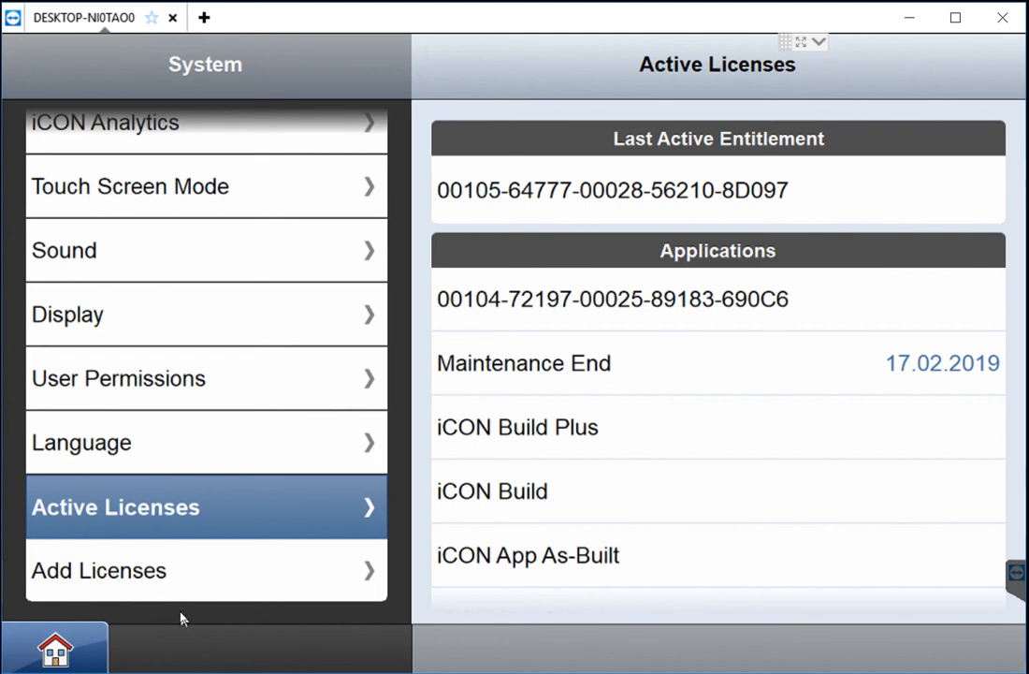
pyautogui.click(77, 645)
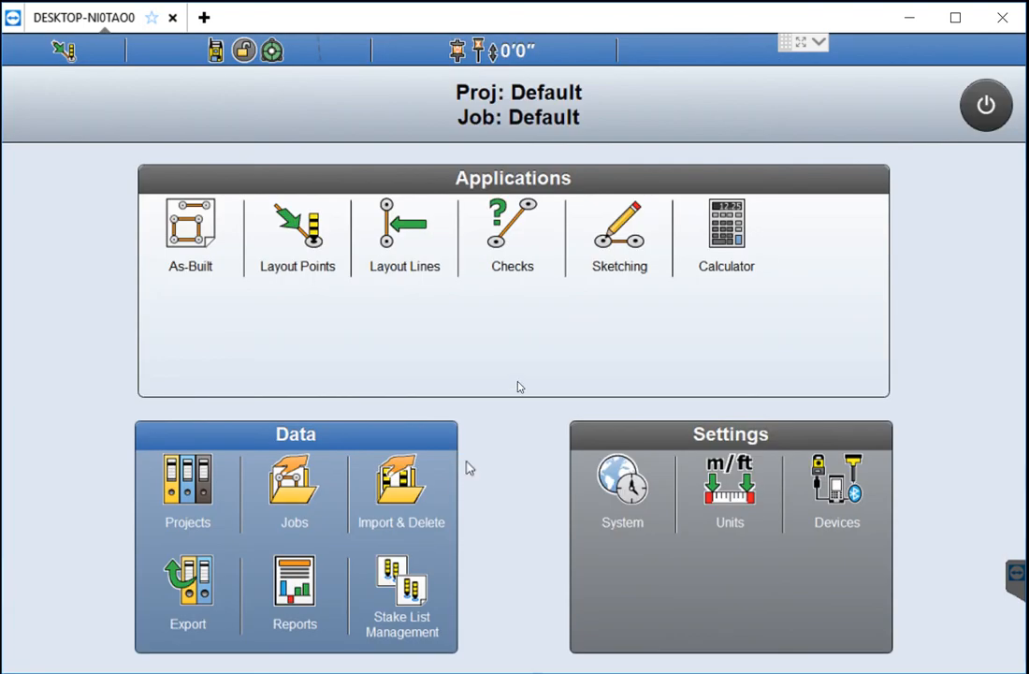
# Choose US Survey Feet Fractional as the distance unit and open the angle settings
pyautogui.click(735, 489)
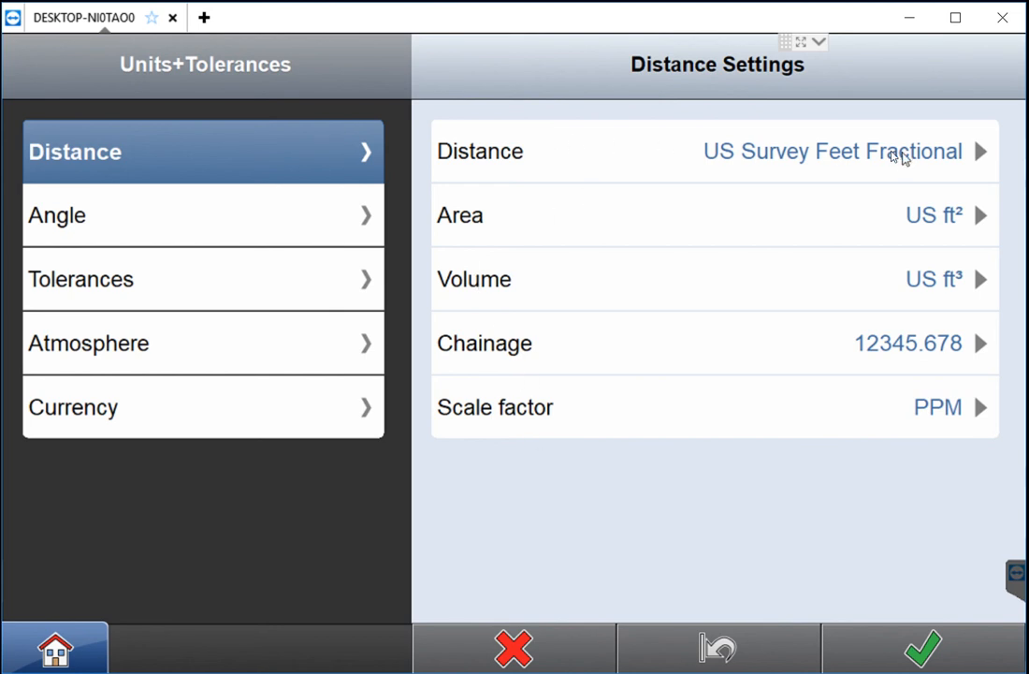
pyautogui.click(824, 155)
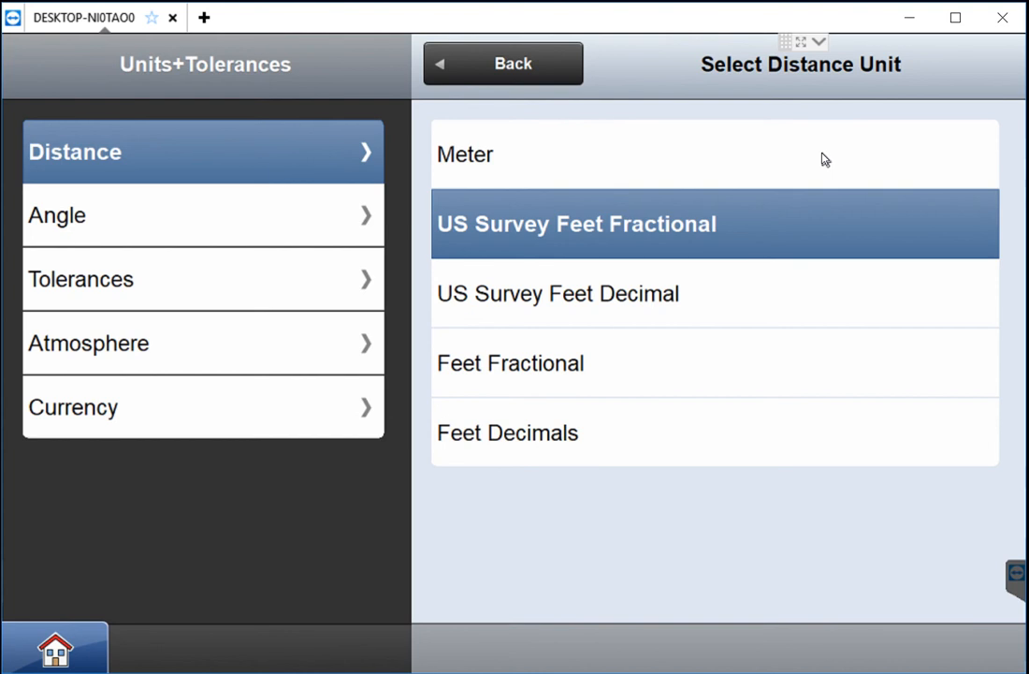
pyautogui.click(635, 231)
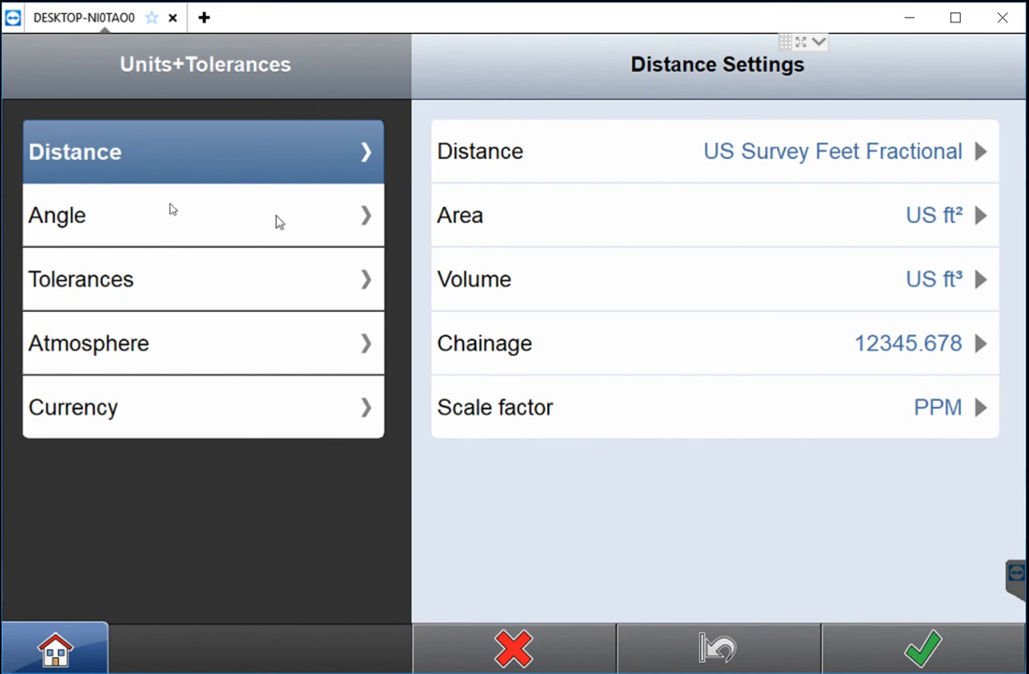
pyautogui.click(170, 215)
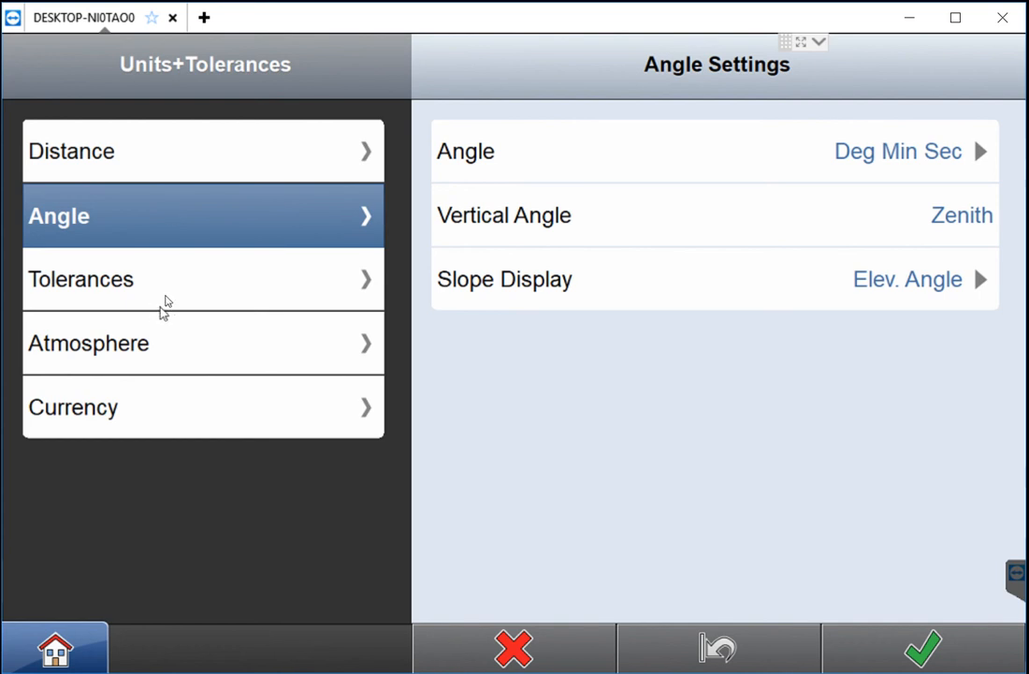
# Open the tolerance settings, try the Tolerant mode to view its values, and return the tolerance to Medium
pyautogui.click(185, 282)
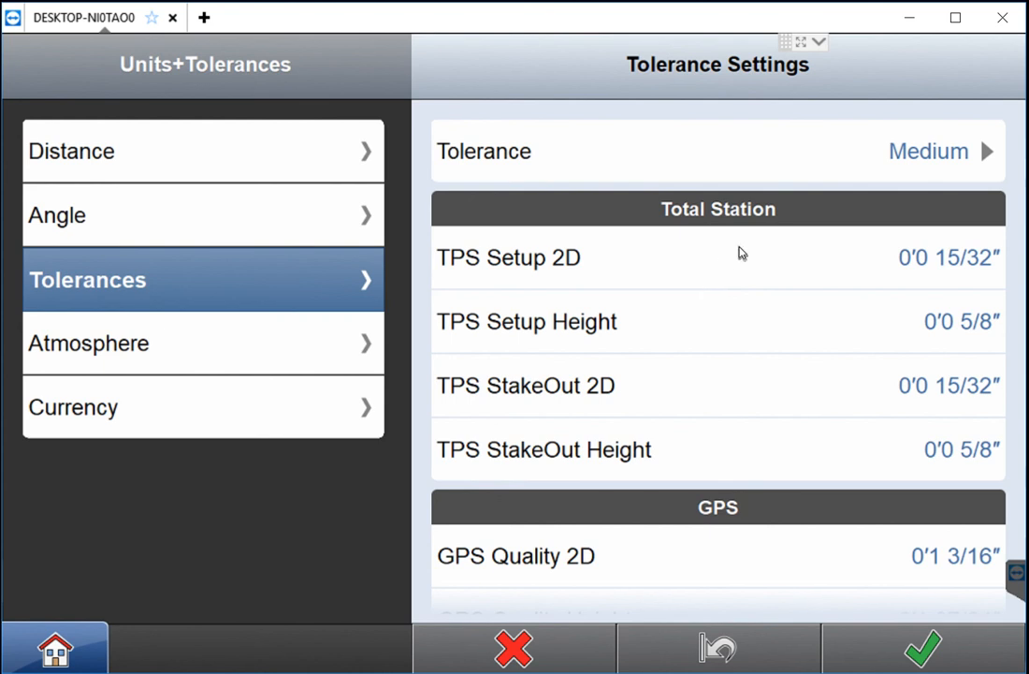
pyautogui.click(937, 145)
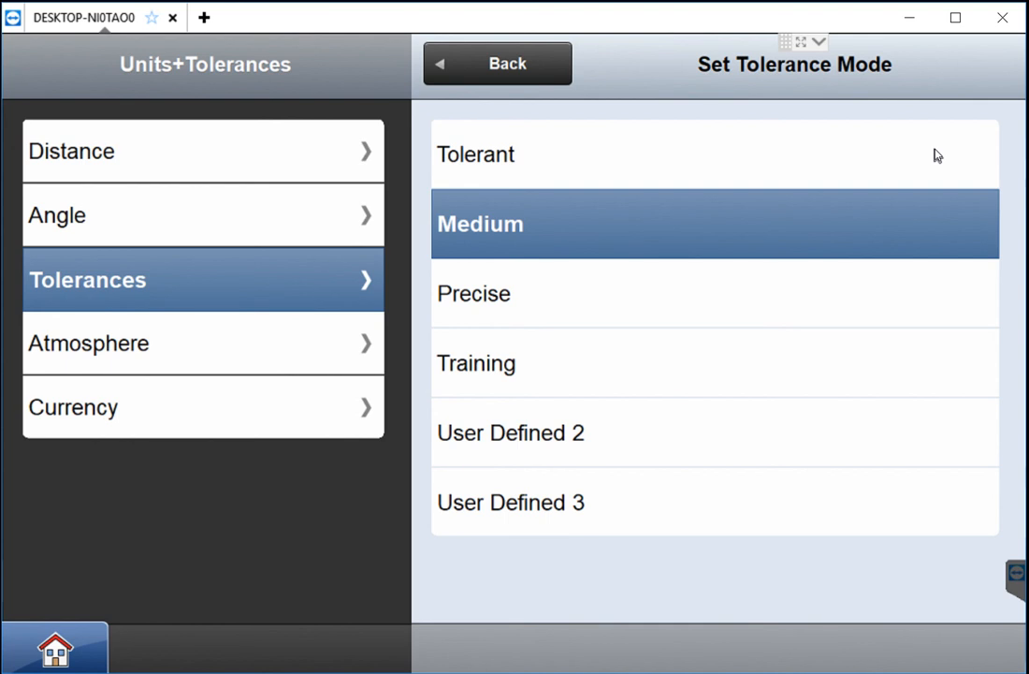
pyautogui.click(536, 162)
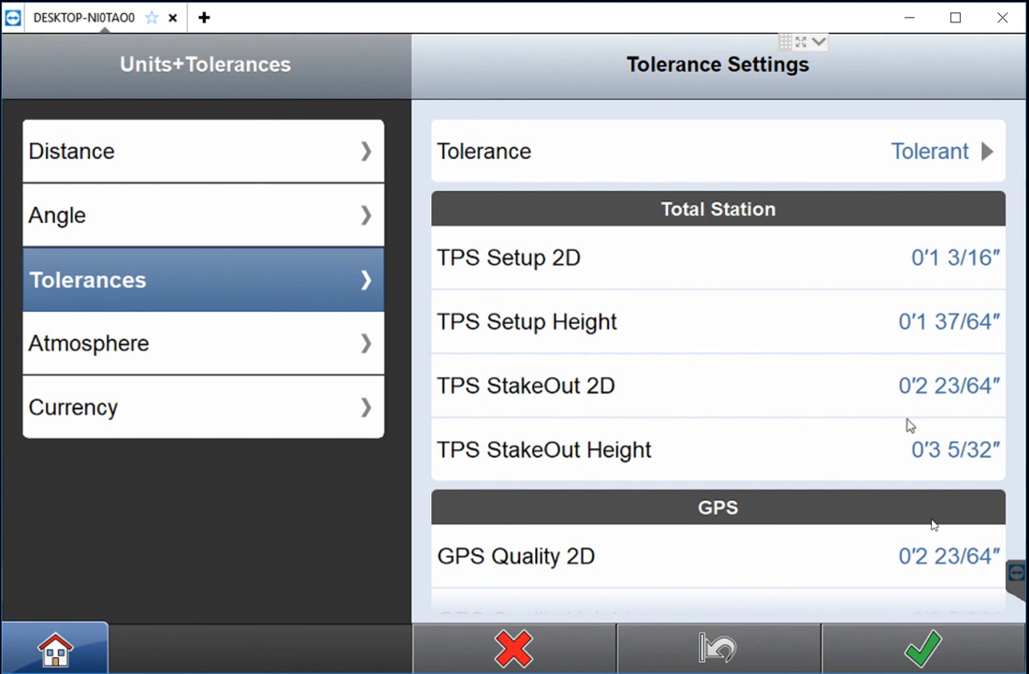
pyautogui.click(940, 164)
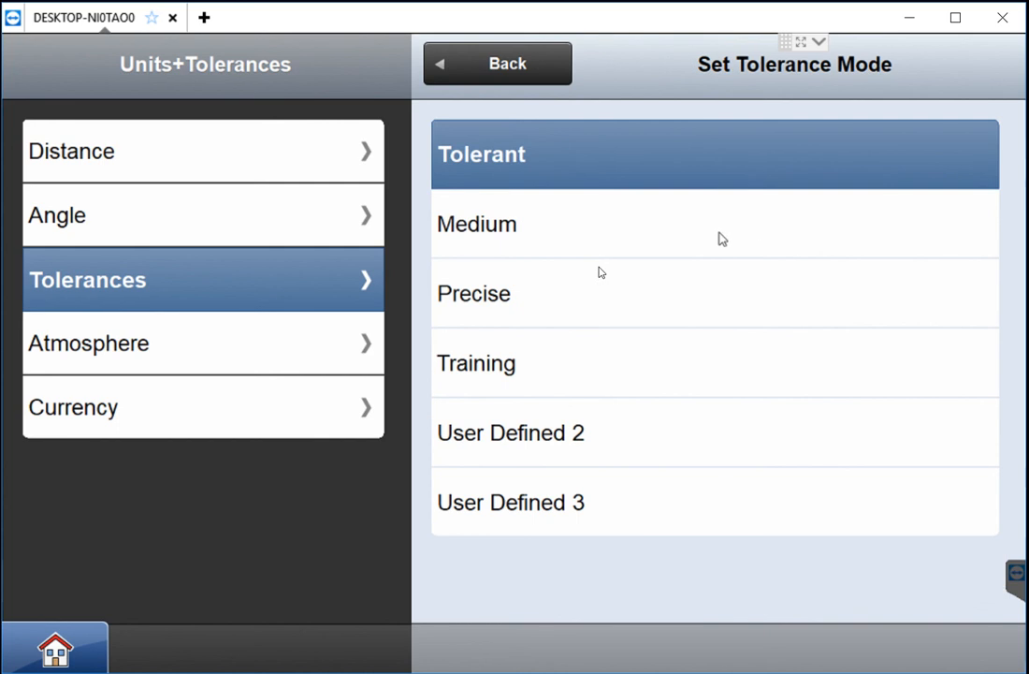
pyautogui.click(540, 239)
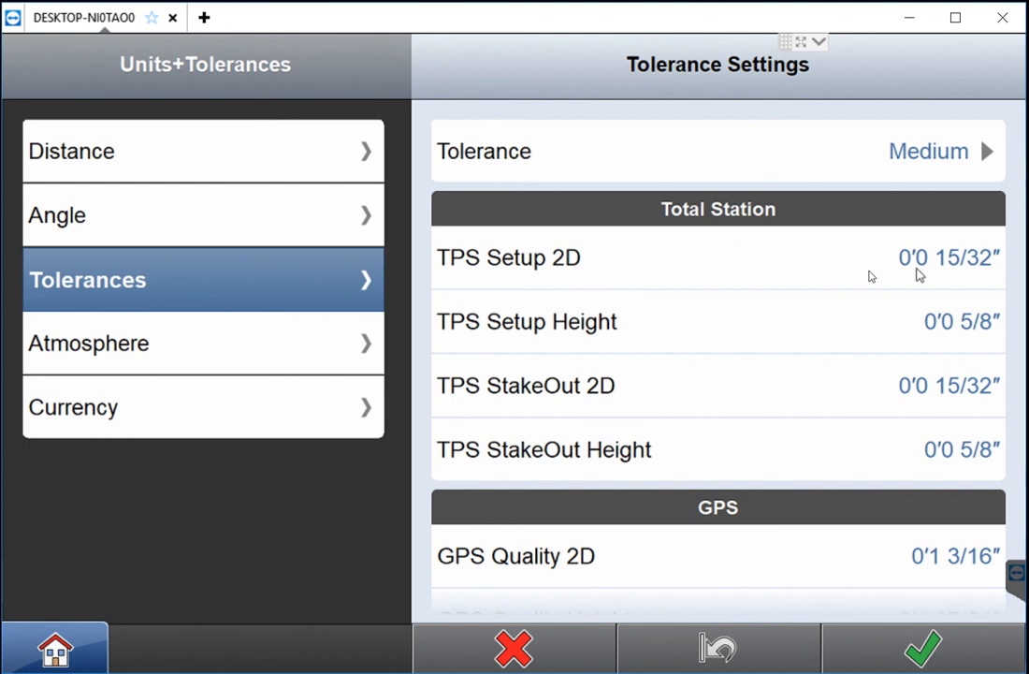
# Try the Precise tolerance mode to view its total station and GPS values, and restore the Medium mode
pyautogui.click(956, 155)
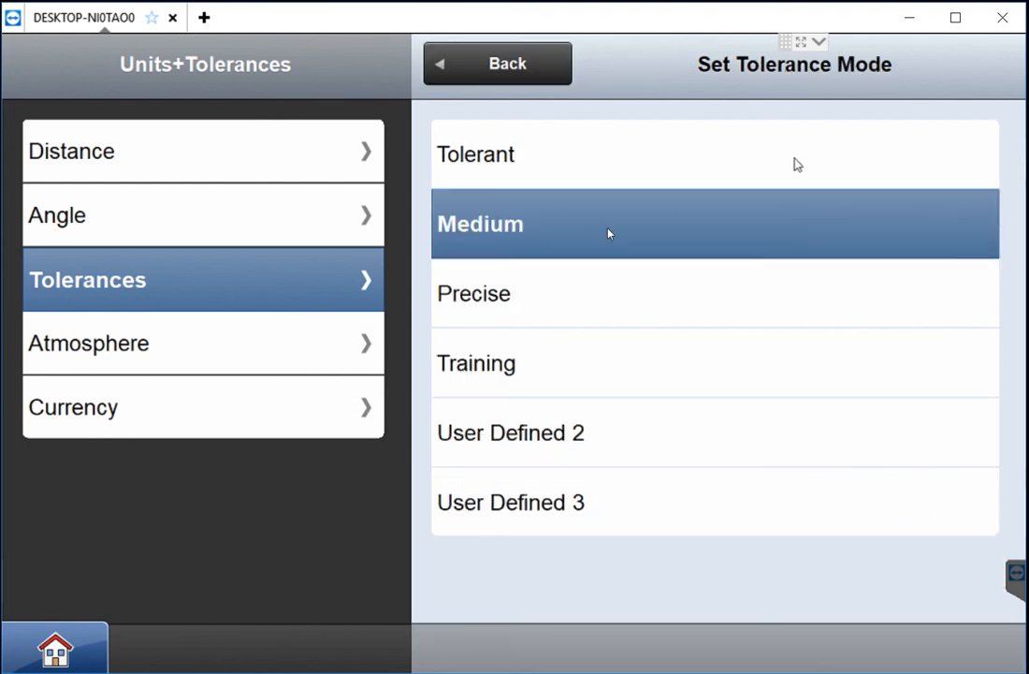
pyautogui.click(558, 304)
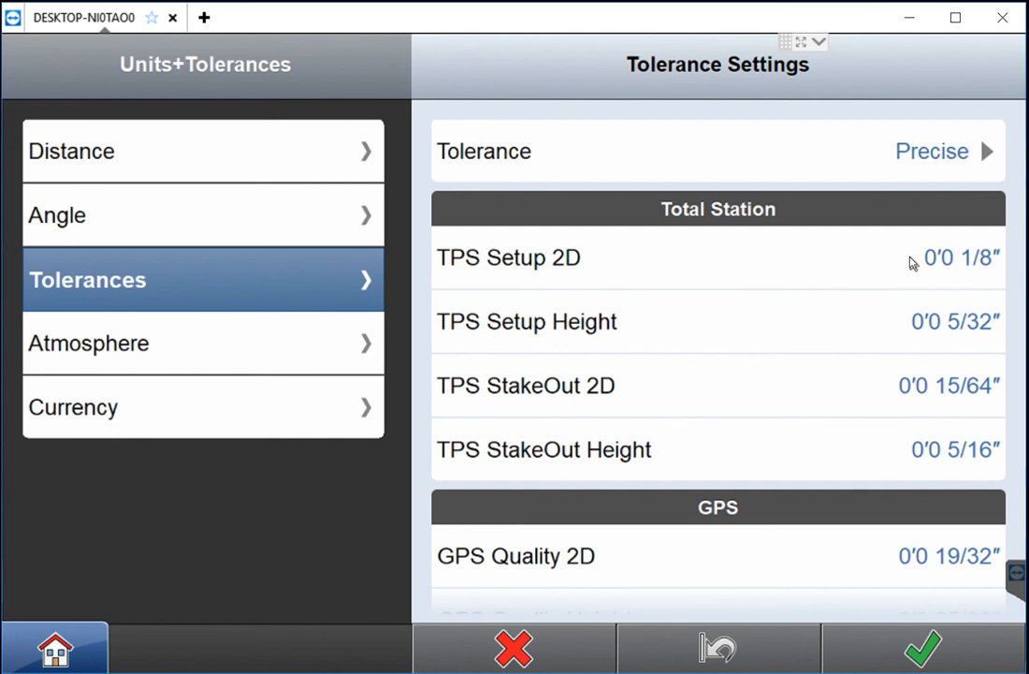
pyautogui.click(871, 170)
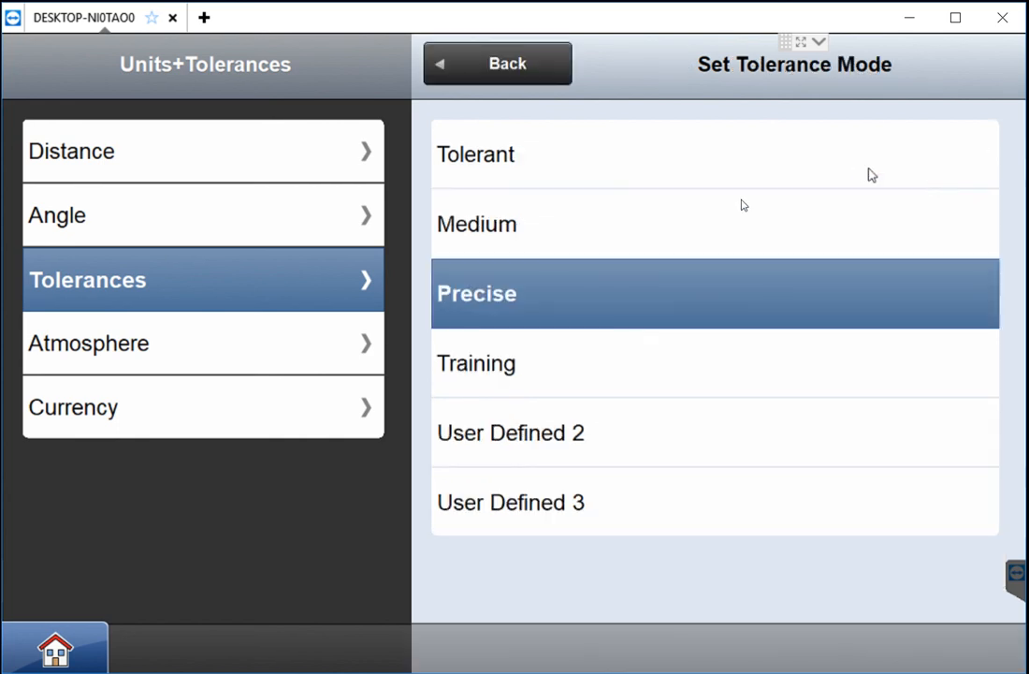
pyautogui.click(547, 240)
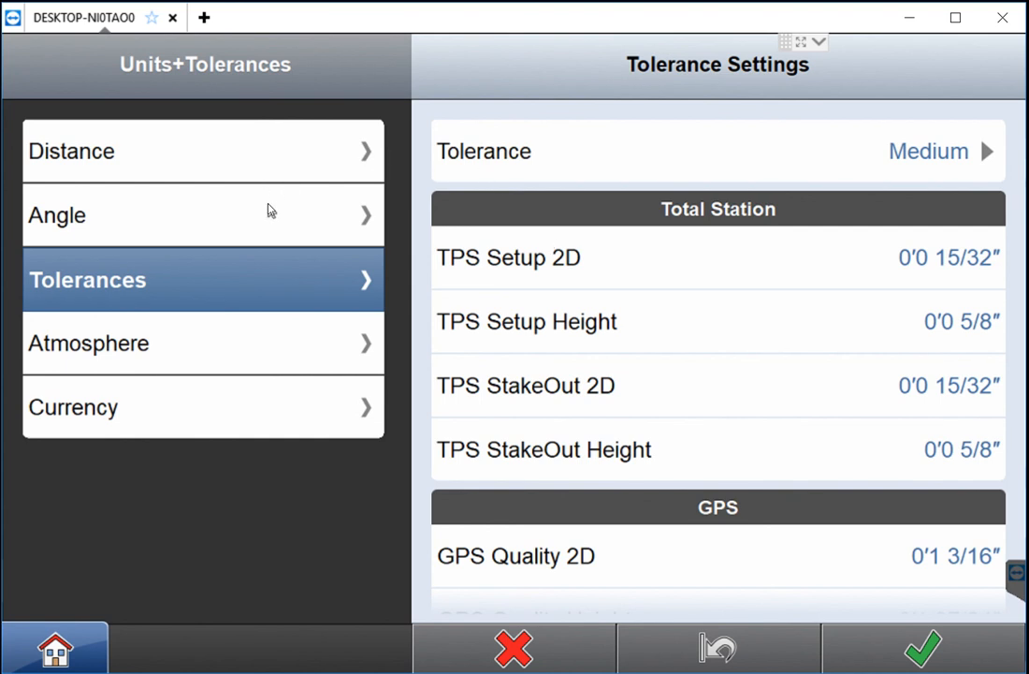
# Review the temperature and pressure units in the atmosphere settings and the currency setting
pyautogui.click(191, 346)
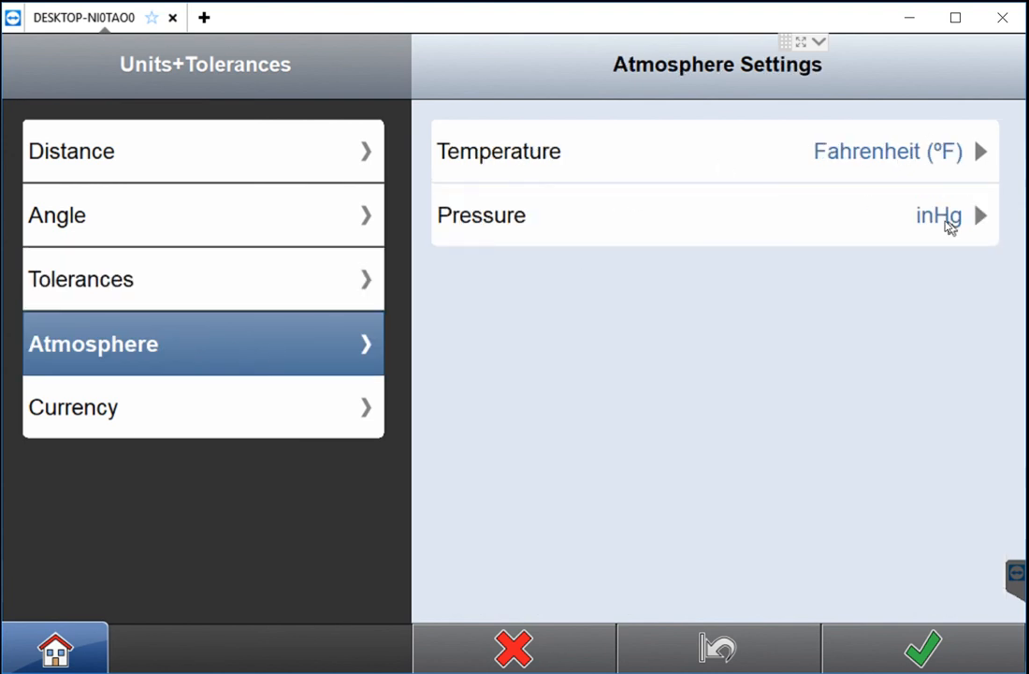
pyautogui.click(75, 411)
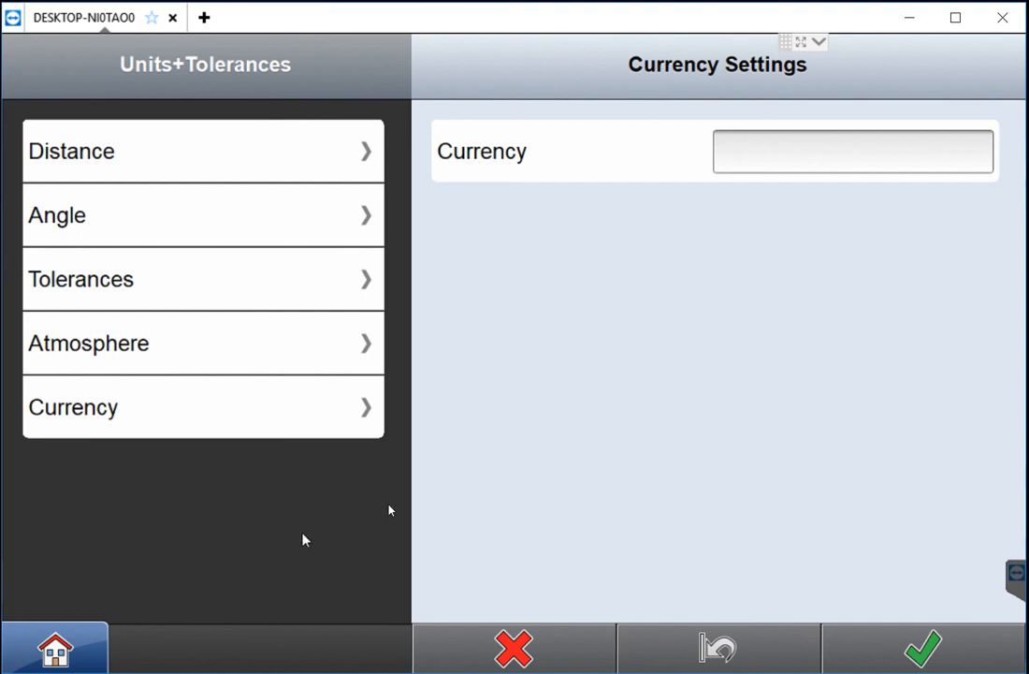
pyautogui.moveTo(459, 9)
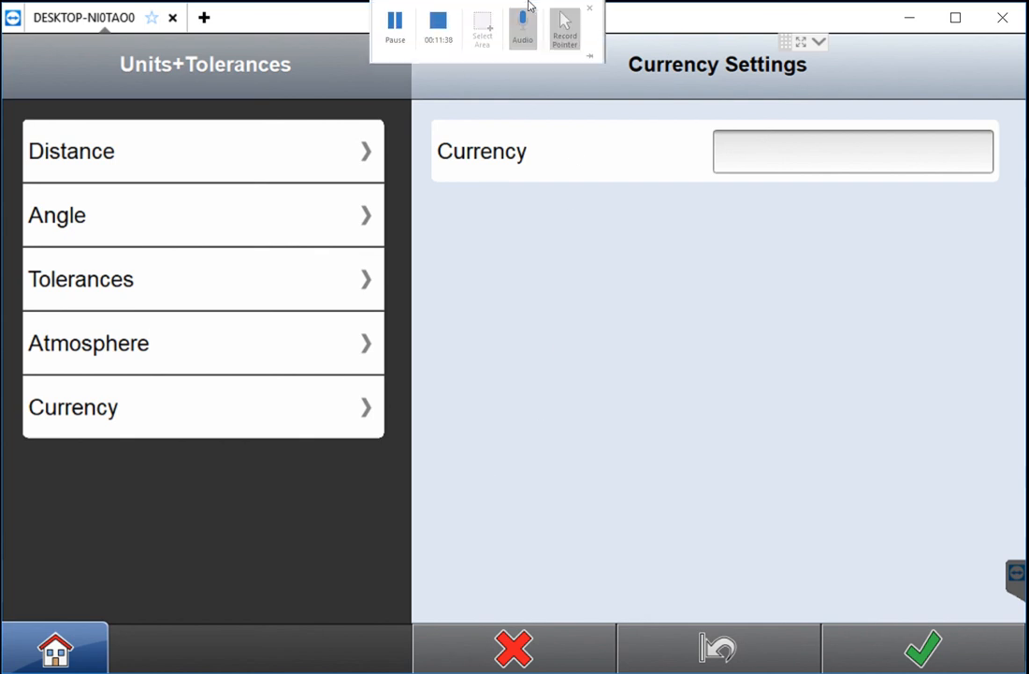